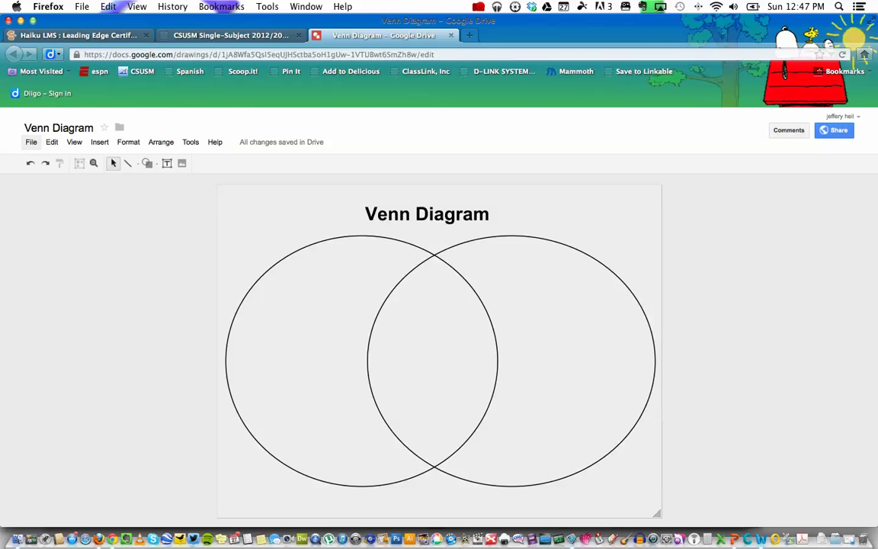
# Step: Copy the published Venn Diagram drawing's embed code with the image size kept at Medium (960x720), and close the publishing settings
pyautogui.click(33, 147)
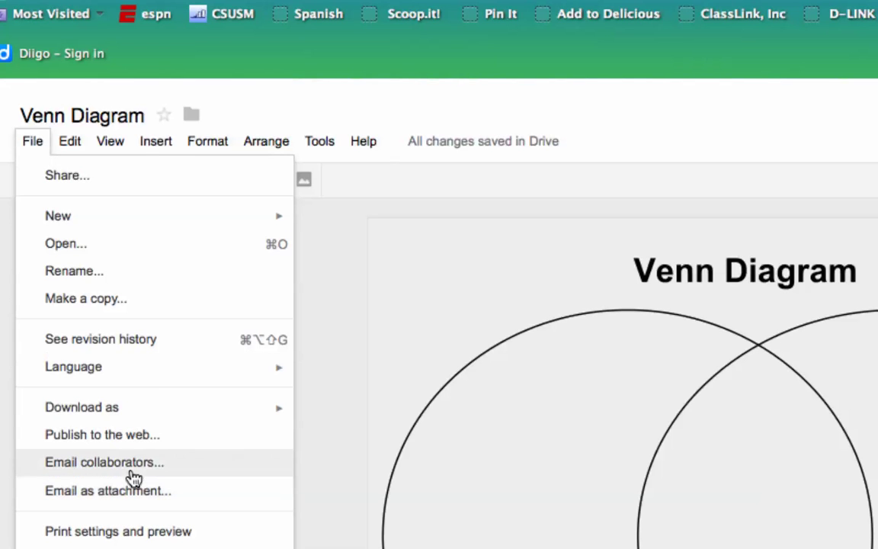
pyautogui.click(141, 435)
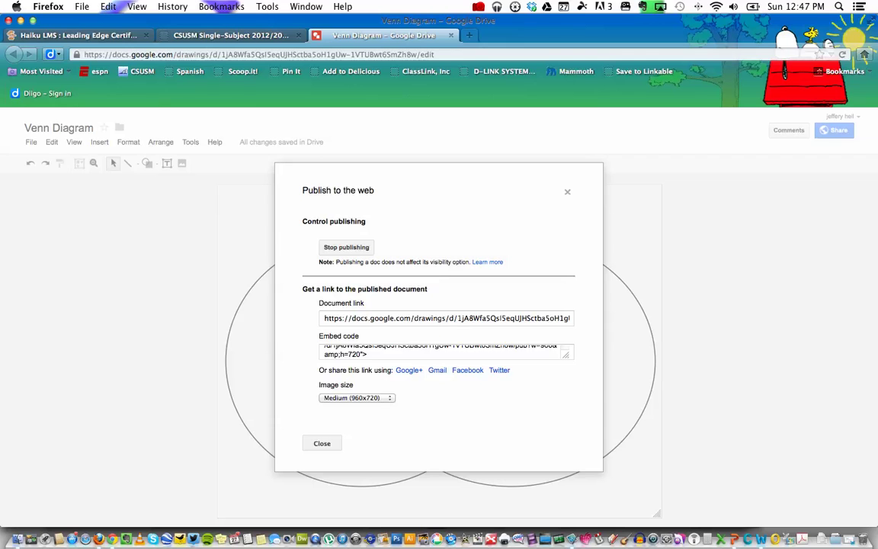
pyautogui.scroll(3, 439, 351)
pyautogui.scroll(-1, 440, 351)
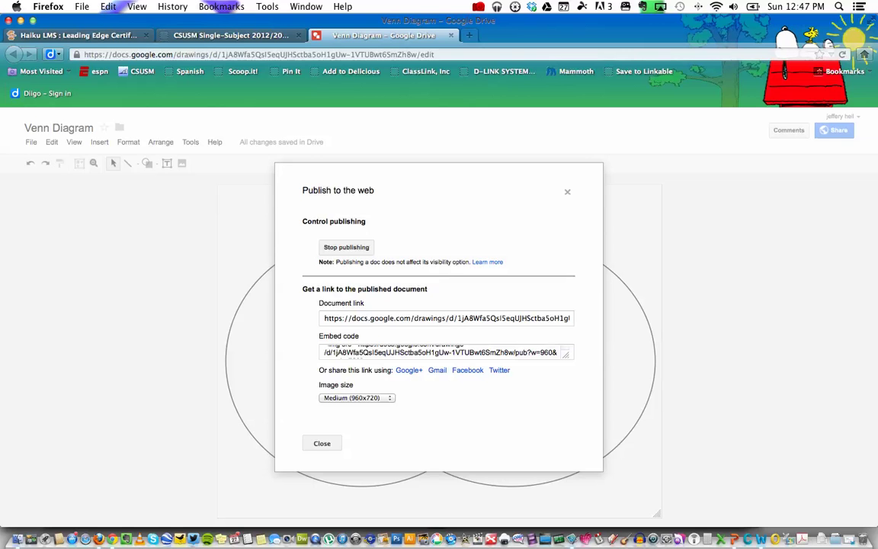
pyautogui.click(357, 397)
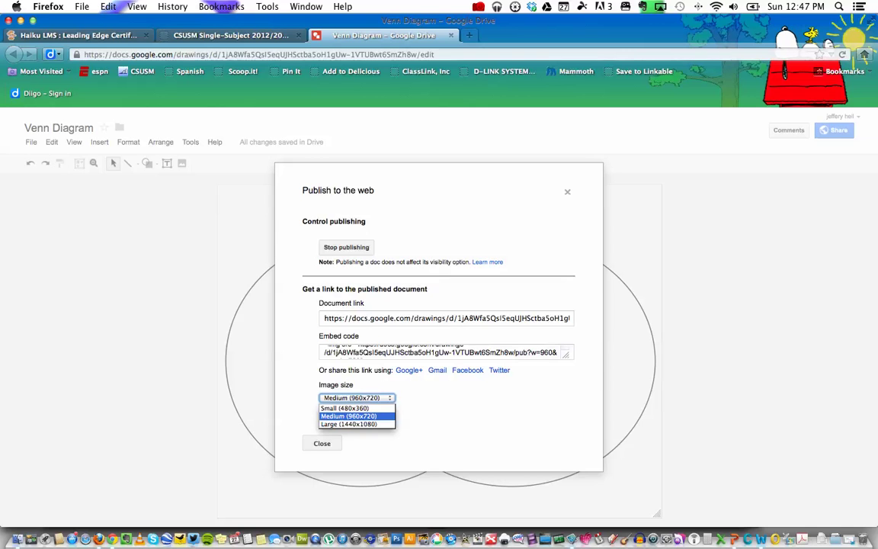
pyautogui.click(349, 417)
pyautogui.click(328, 353)
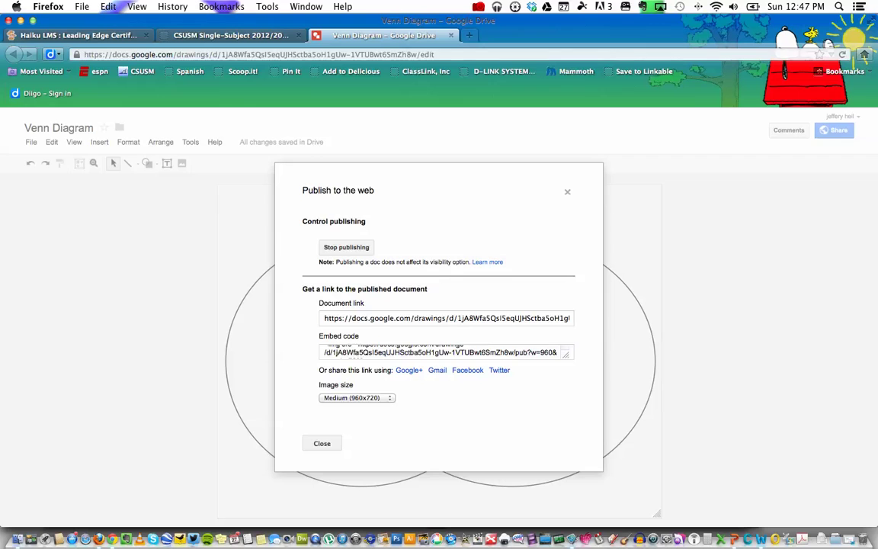
pyautogui.click(439, 353)
pyautogui.press('super+c')
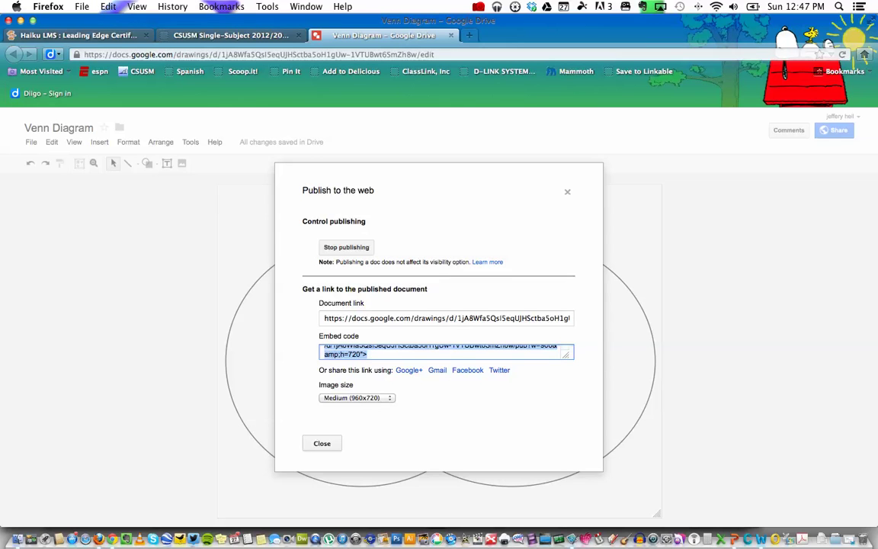
pyautogui.click(322, 443)
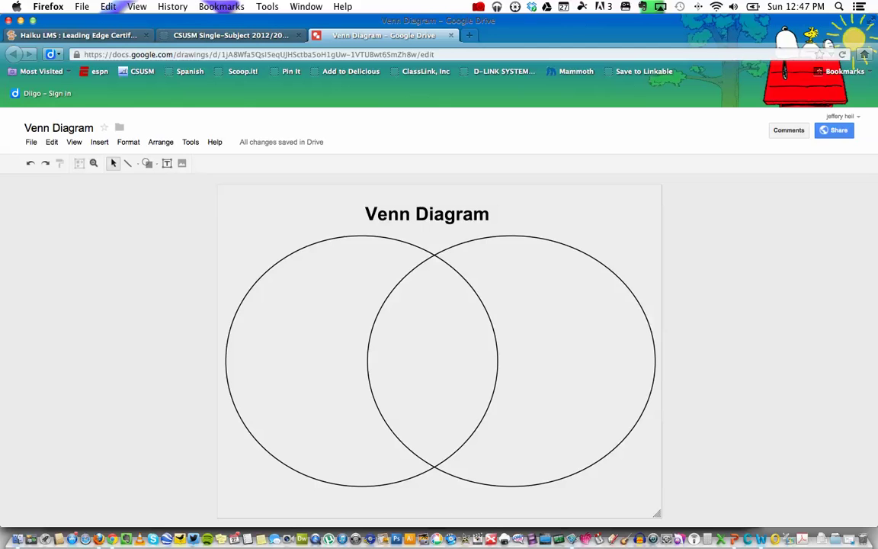
# Step: Switch to the Haiku LMS page, start a new On Page Text block titled "Venn Diagram" and review its block placement
pyautogui.click(68, 35)
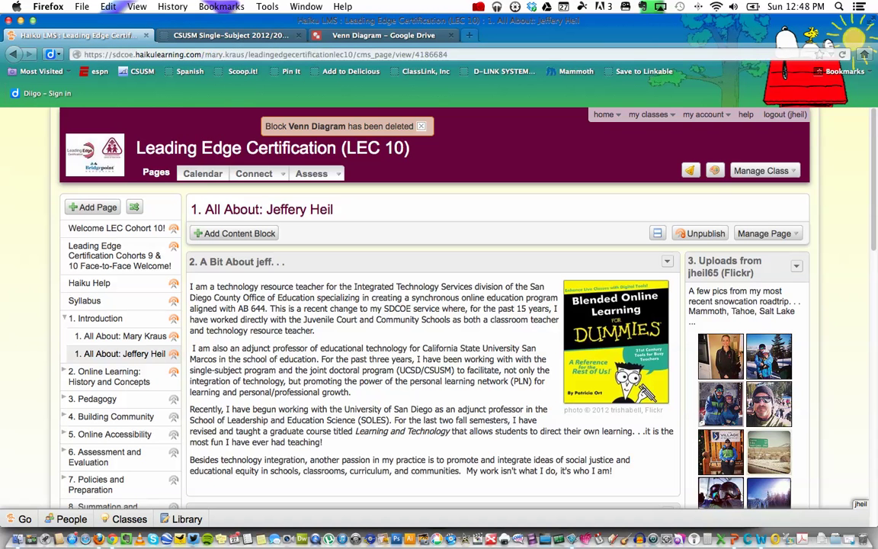
pyautogui.scroll(-3, 439, 305)
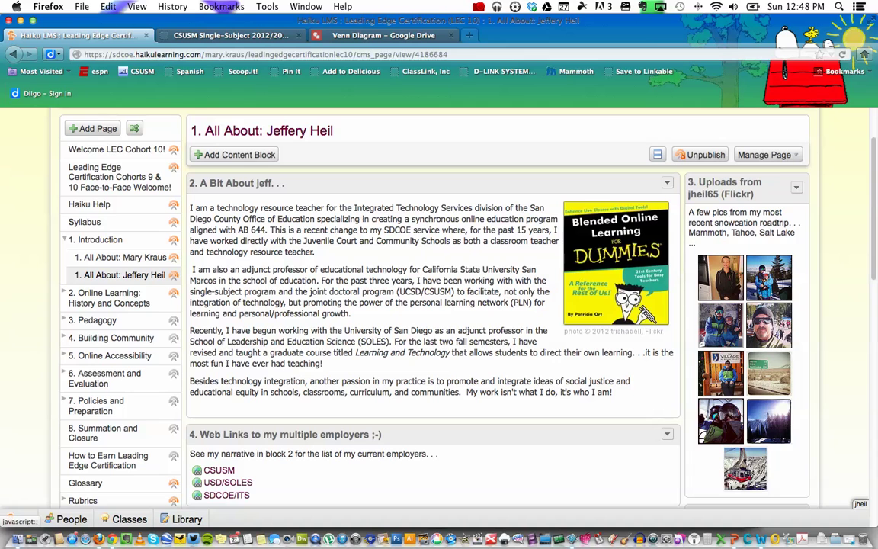
pyautogui.click(235, 154)
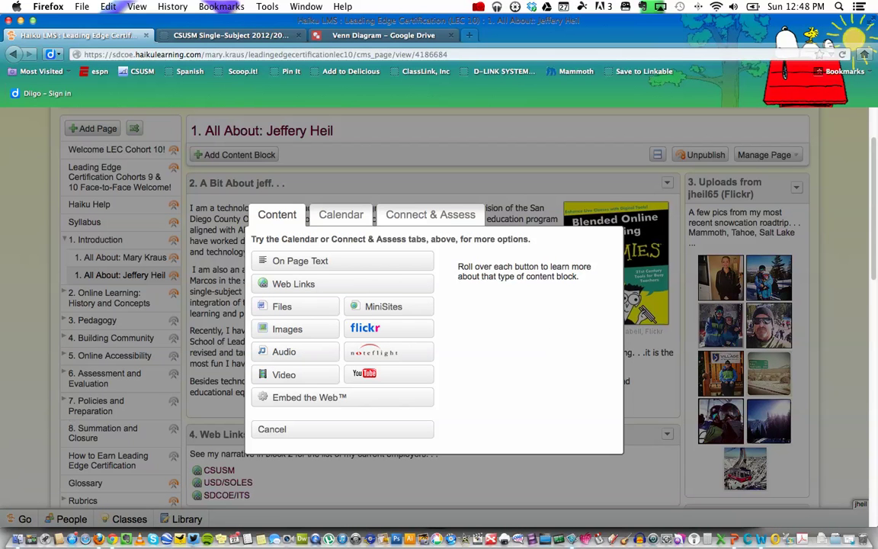
pyautogui.moveTo(342, 397)
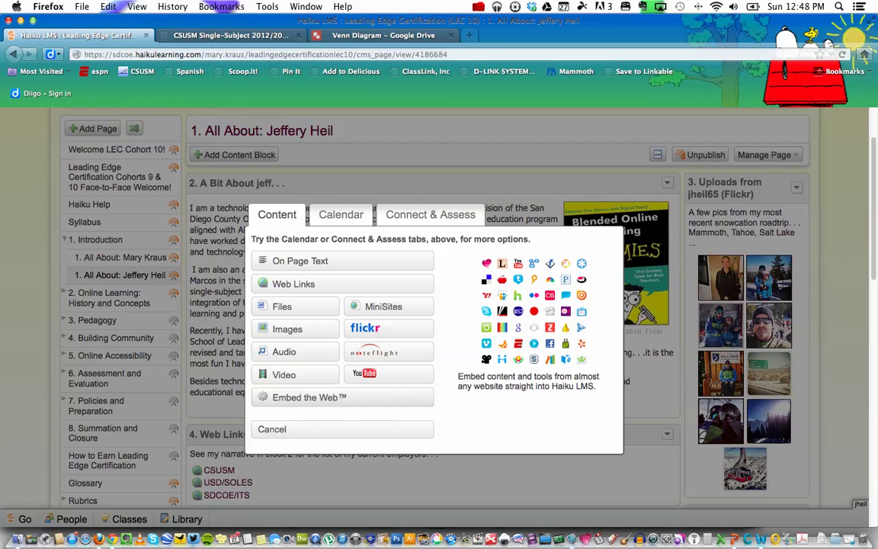
pyautogui.moveTo(294, 283)
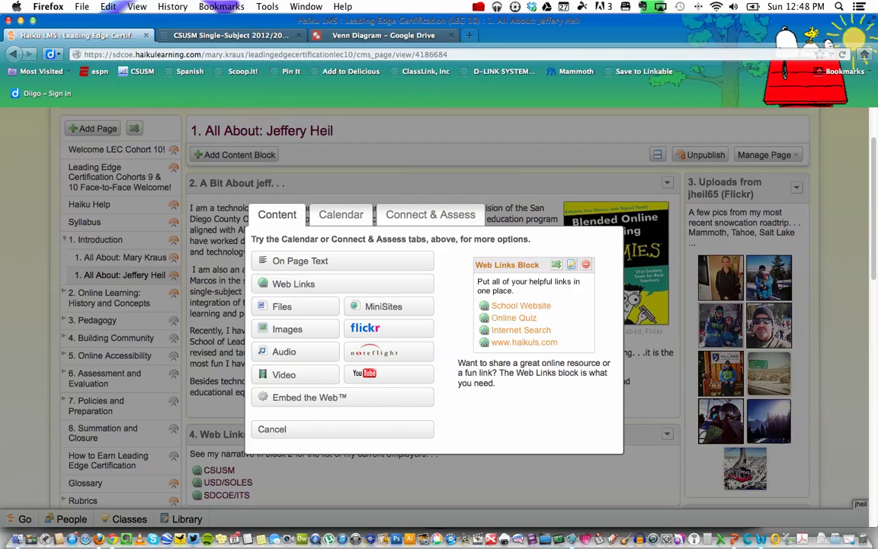
pyautogui.moveTo(300, 261)
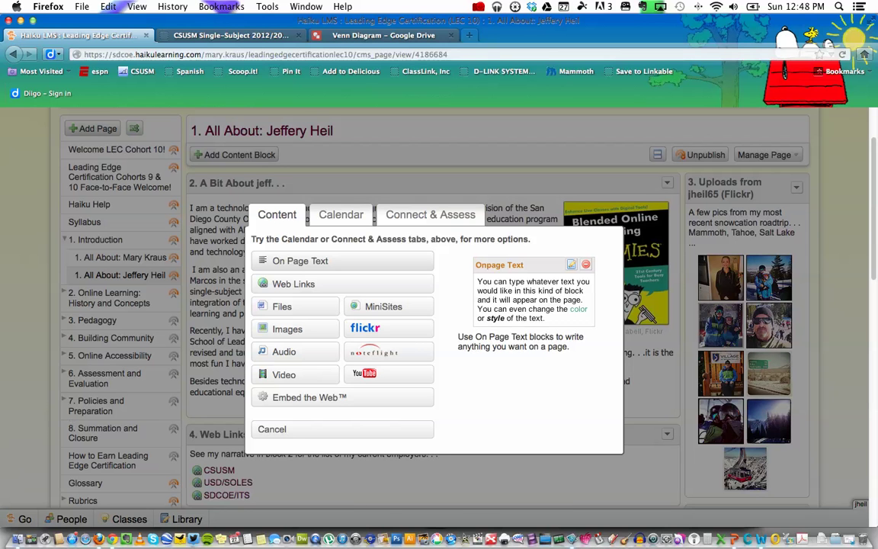
pyautogui.click(300, 261)
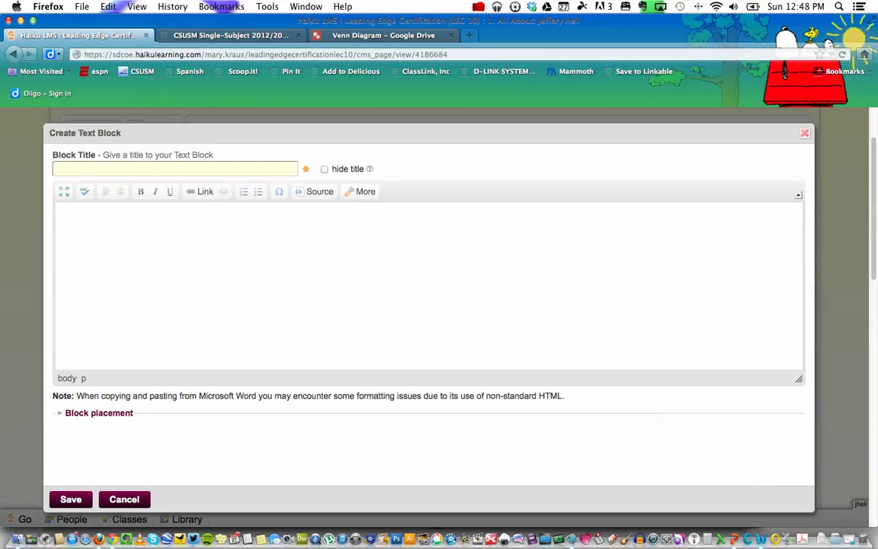
pyautogui.write('Venn Diagram')
pyautogui.click(98, 413)
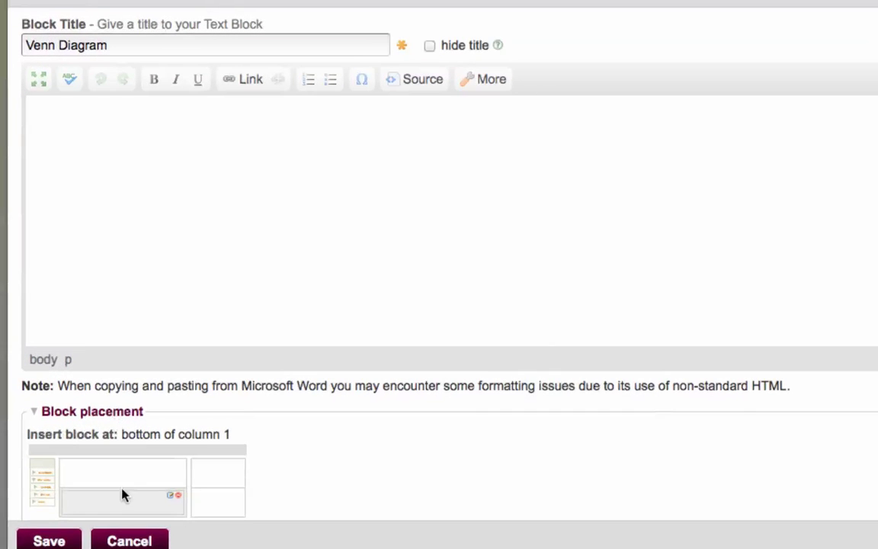
pyautogui.scroll(-1, 123, 497)
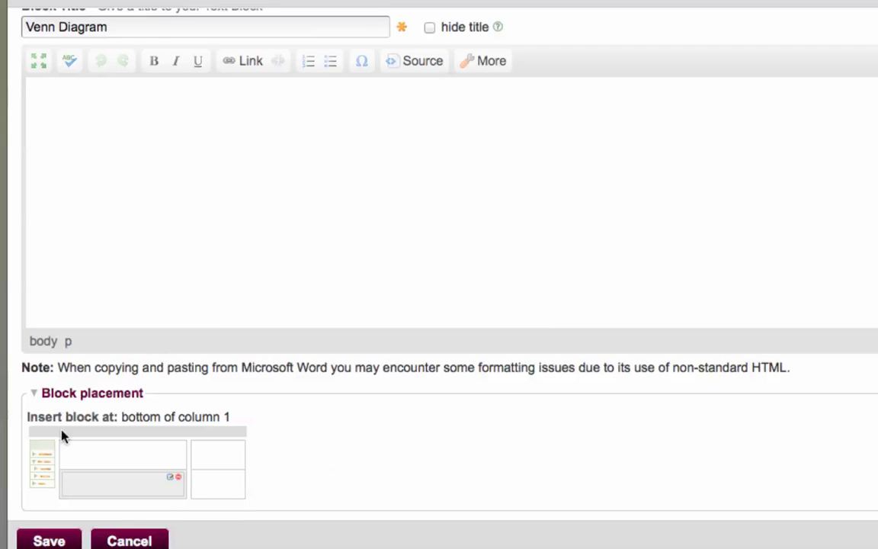
pyautogui.click(79, 392)
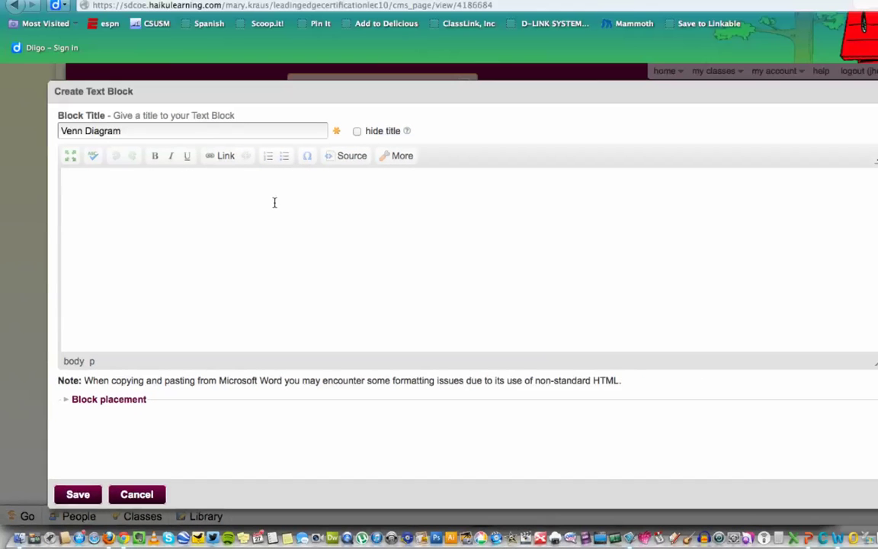
# Step: Paste the drawing's embed code into the text block's HTML source and return to the visual view
pyautogui.click(395, 157)
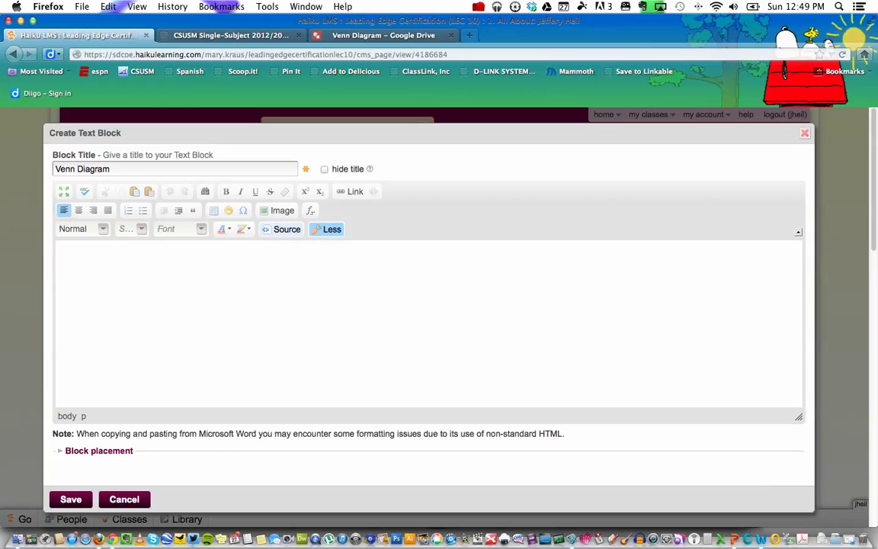
pyautogui.click(287, 228)
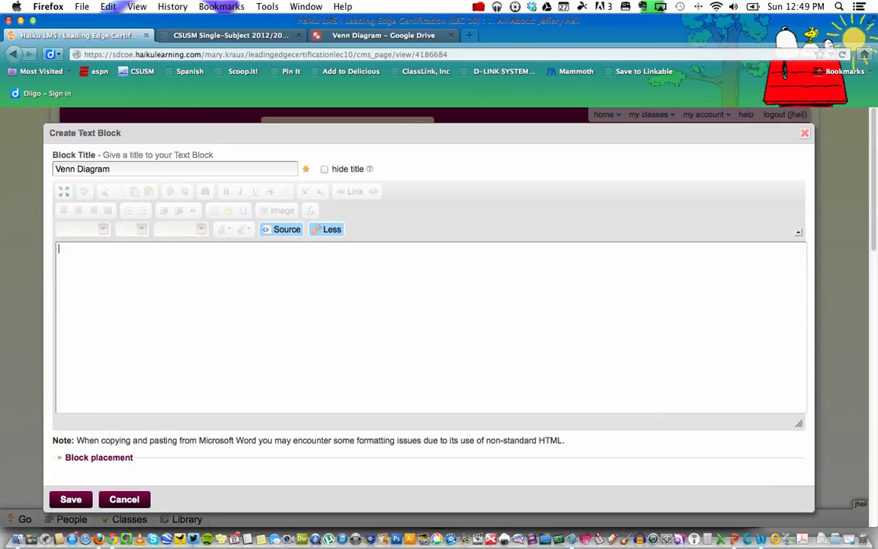
pyautogui.press('super+v')
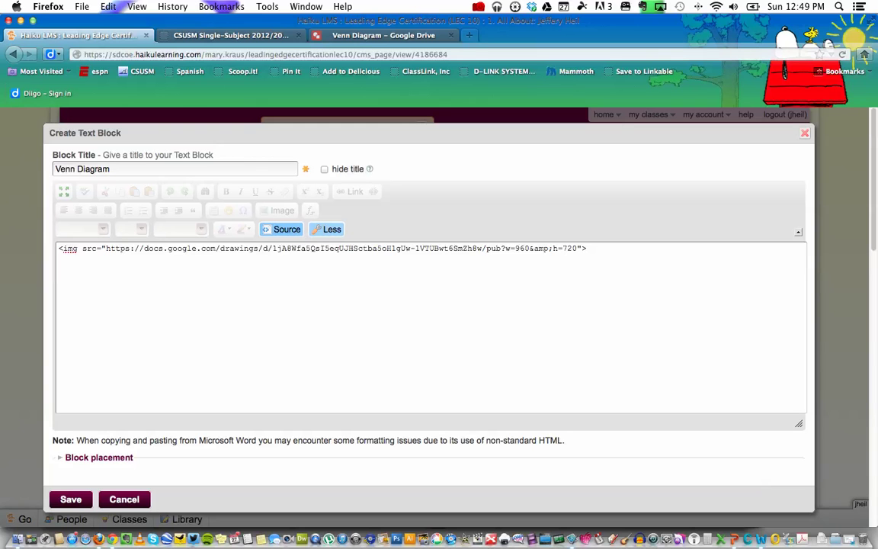
pyautogui.click(282, 229)
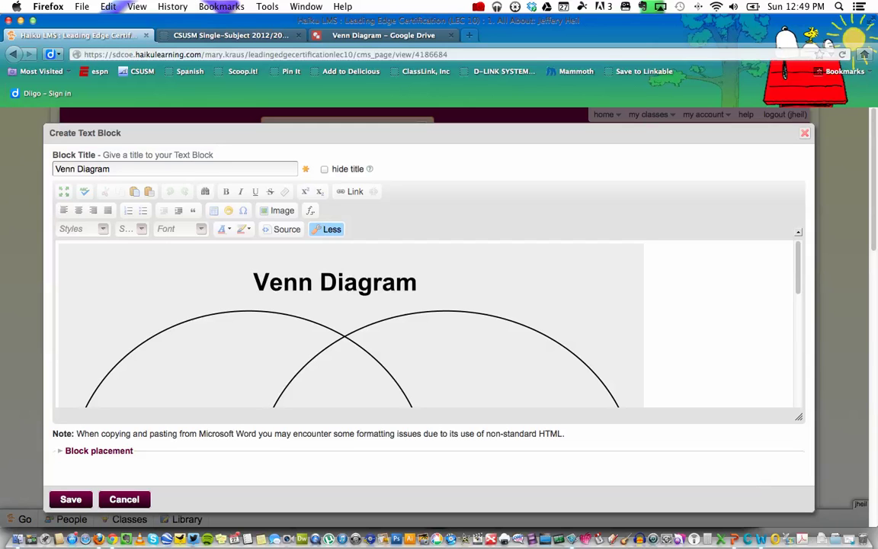
# Step: Shrink the embedded Venn Diagram image proportionally to fit the page's main column, and save the text block
pyautogui.click(351, 326)
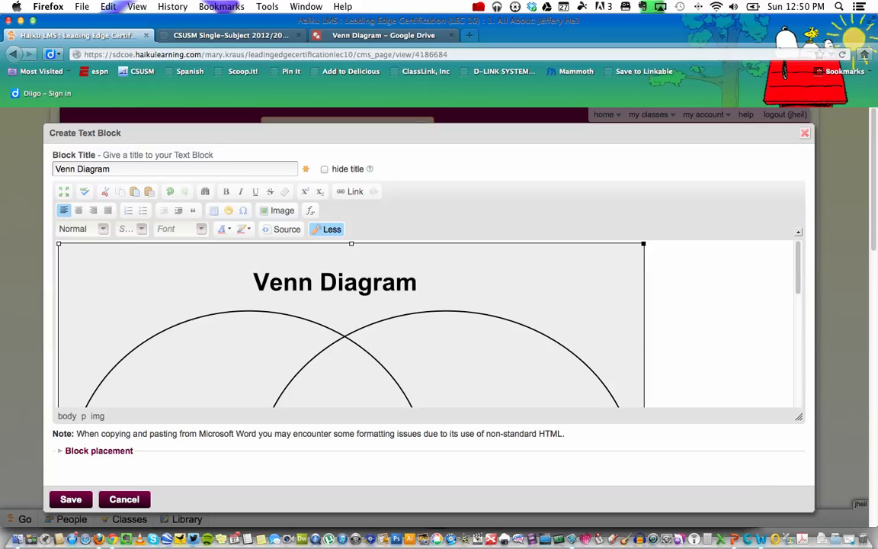
pyautogui.moveTo(643, 244); pyautogui.dragTo(591, 289)
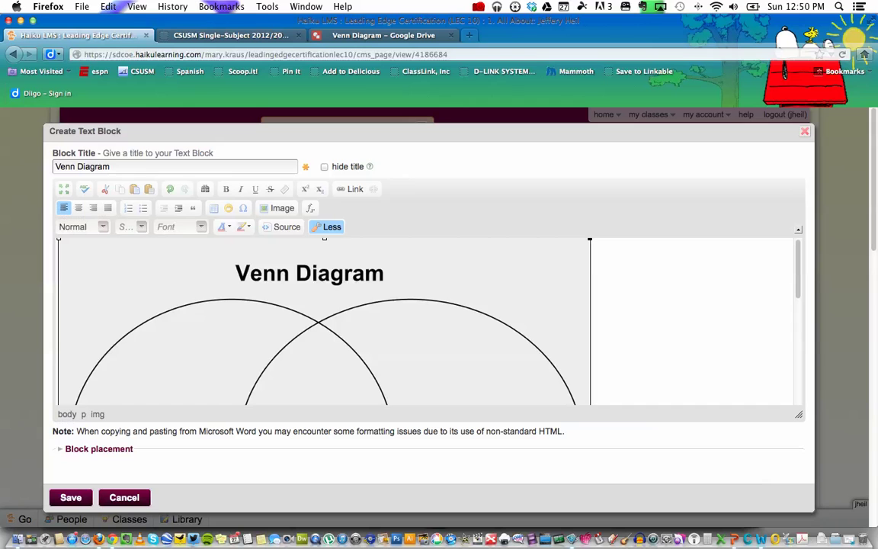
pyautogui.moveTo(590, 240); pyautogui.dragTo(535, 297)
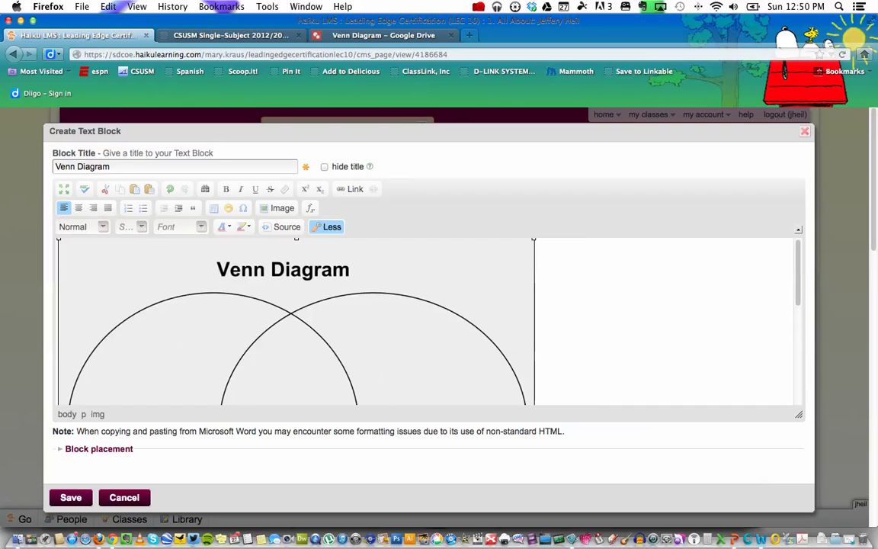
pyautogui.scroll(-1, 425, 321)
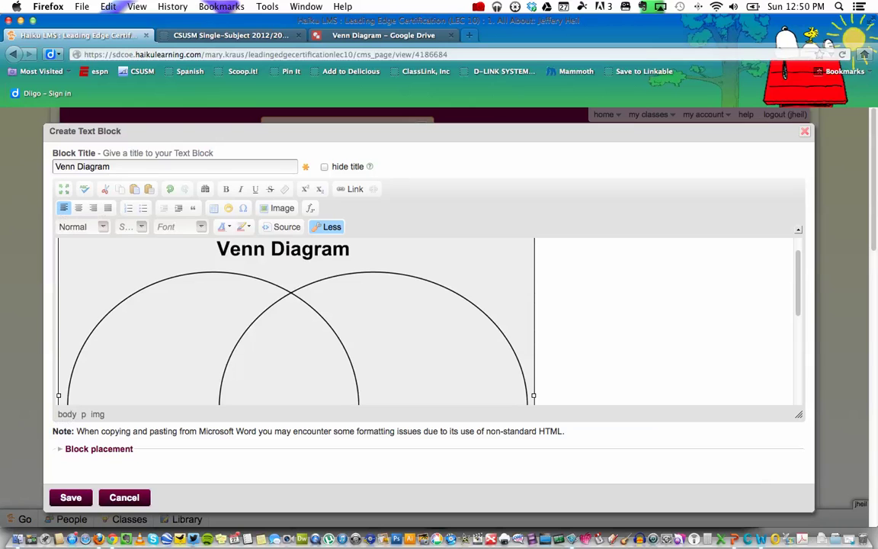
pyautogui.scroll(-3, 426, 321)
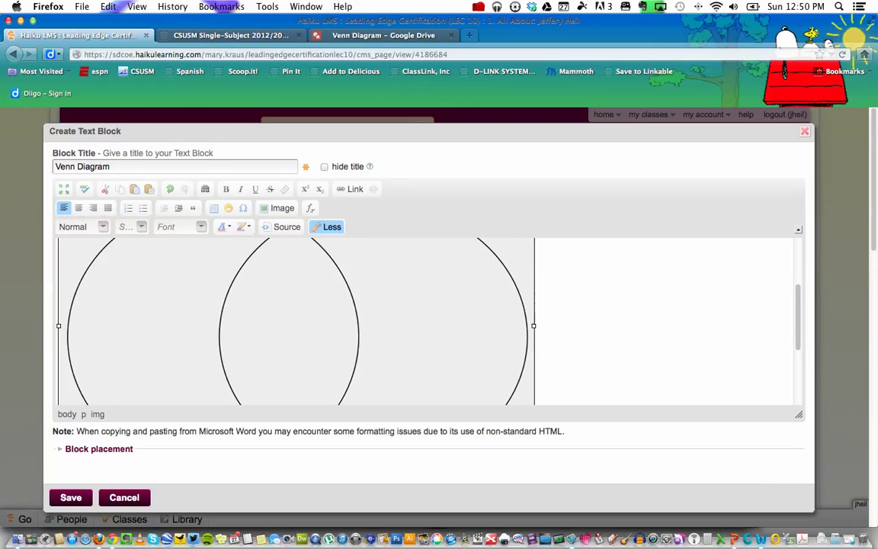
pyautogui.scroll(1, 426, 321)
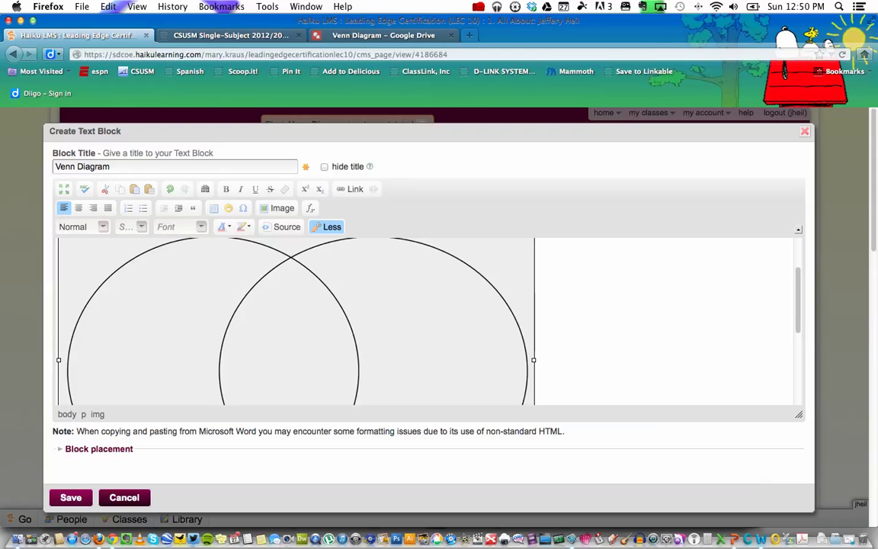
pyautogui.click(71, 498)
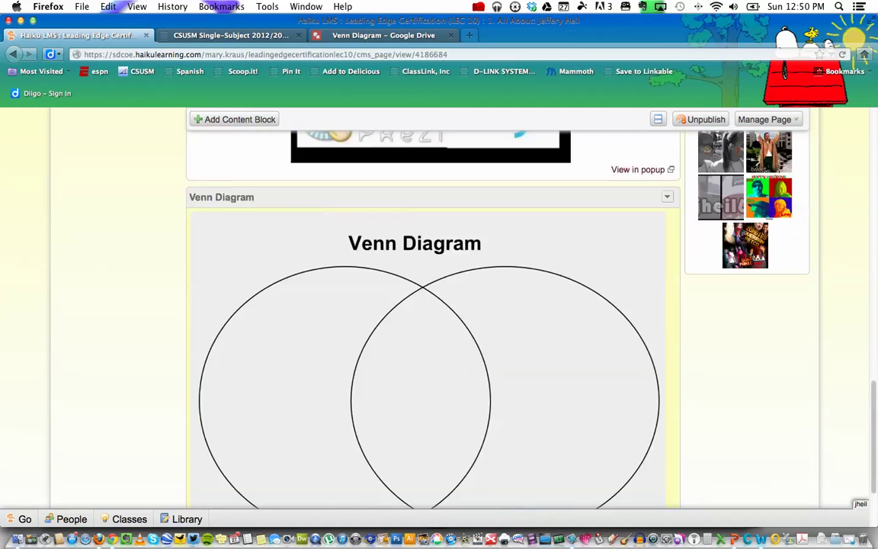
pyautogui.scroll(-2, 433, 320)
pyautogui.scroll(5, 432, 320)
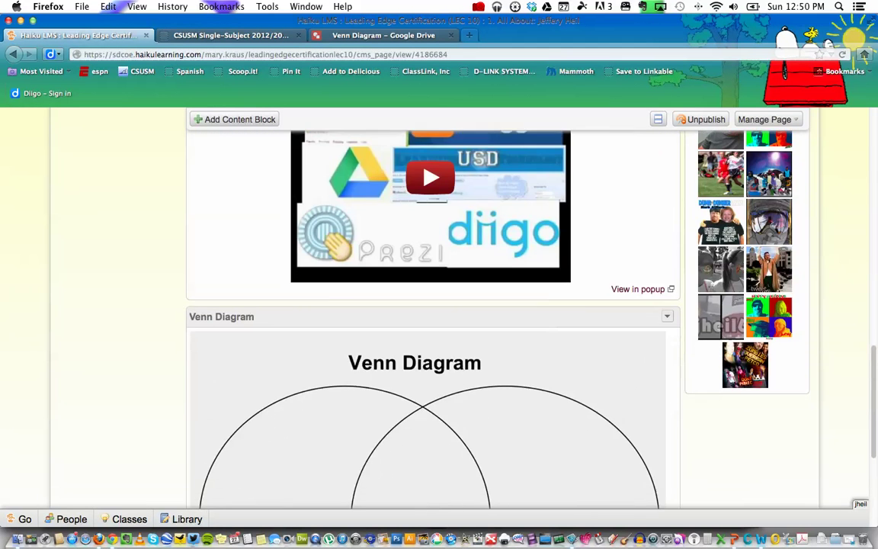
pyautogui.scroll(-2, 433, 320)
pyautogui.scroll(-1, 433, 320)
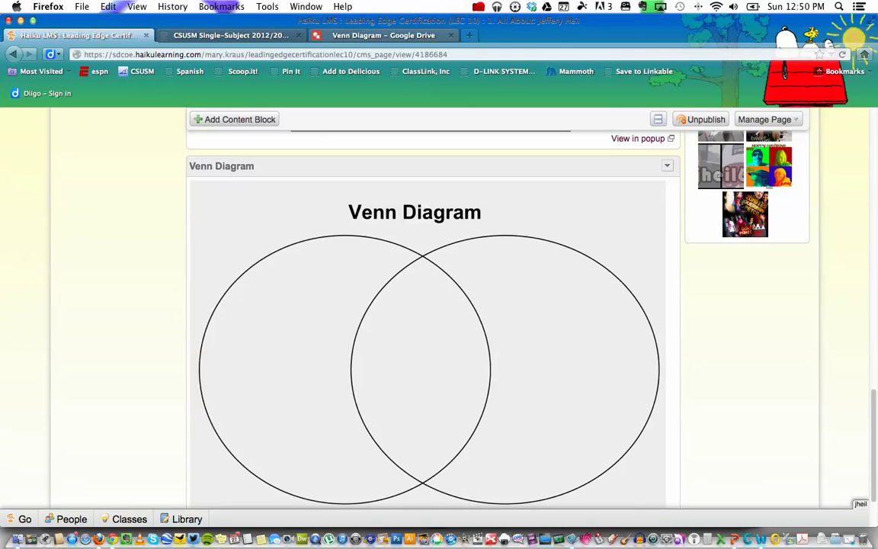
# Step: Switch to the Google drawing and add a text box reading "text" in the upper part of the right circle
pyautogui.click(372, 35)
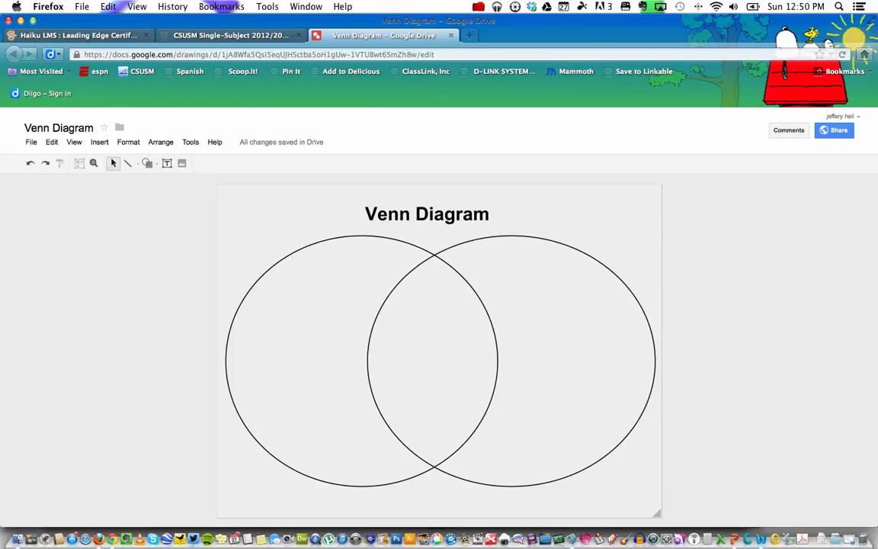
pyautogui.click(167, 163)
pyautogui.moveTo(514, 279); pyautogui.dragTo(590, 302)
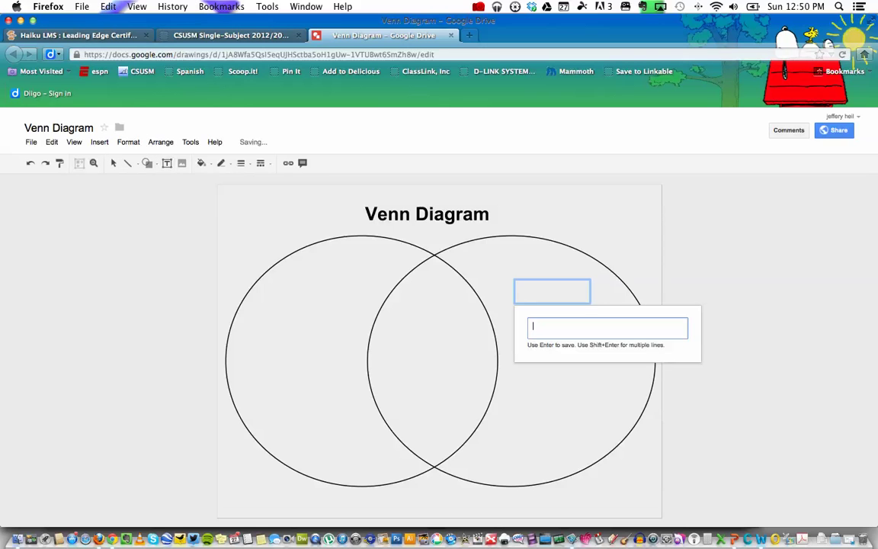
pyautogui.write('text')
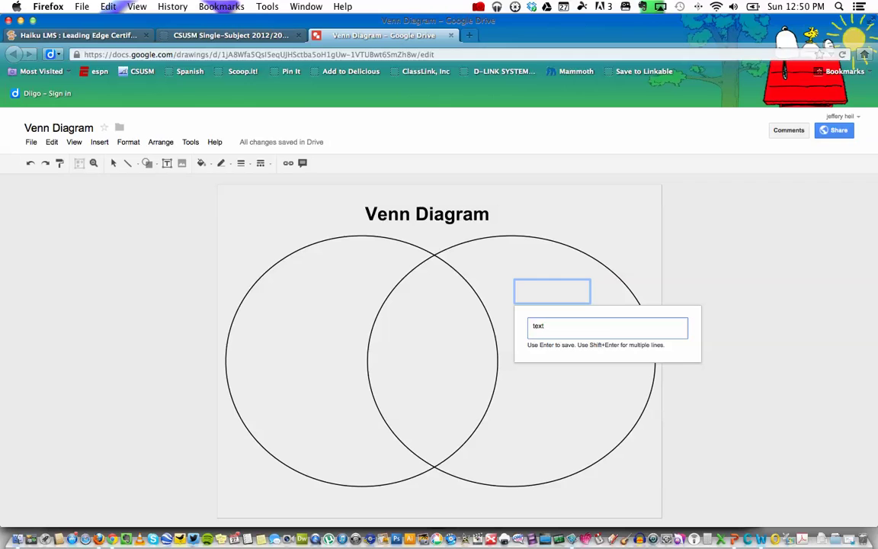
pyautogui.press('Return')
pyautogui.press('Escape')
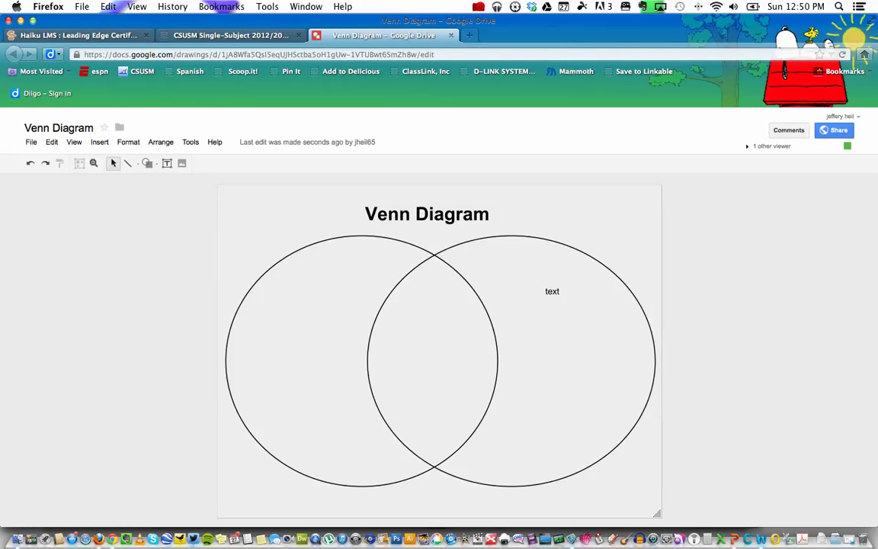
# Step: Switch to the Haiku LMS page and reload it to check the embedded Venn Diagram for the added text
pyautogui.click(78, 35)
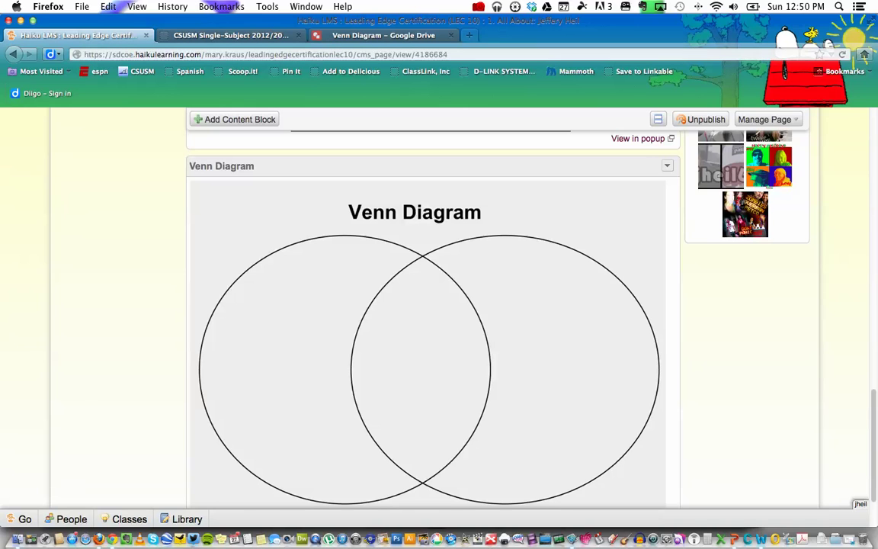
pyautogui.press('super+r')
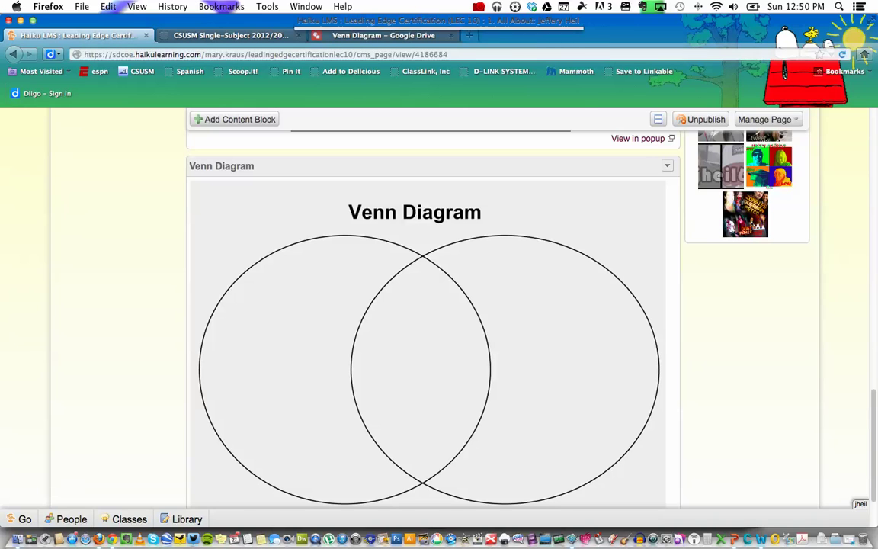
pyautogui.press('Return')
pyautogui.press('Return')
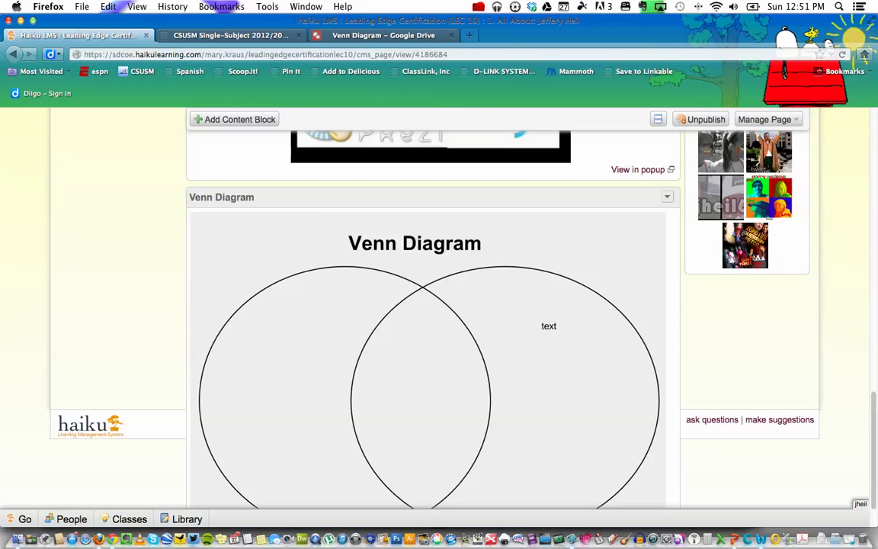
# Step: Switch to the Google drawing and locate its command for publishing to the web
pyautogui.click(382, 35)
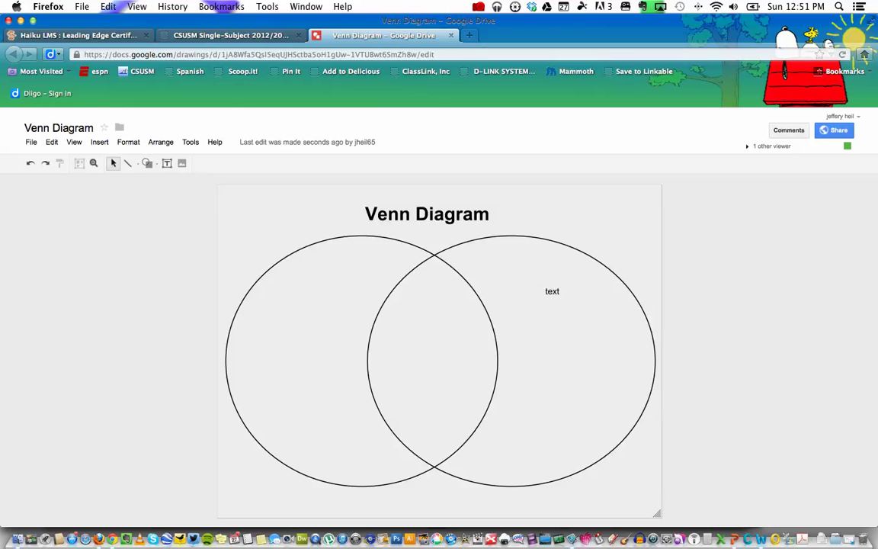
pyautogui.click(31, 142)
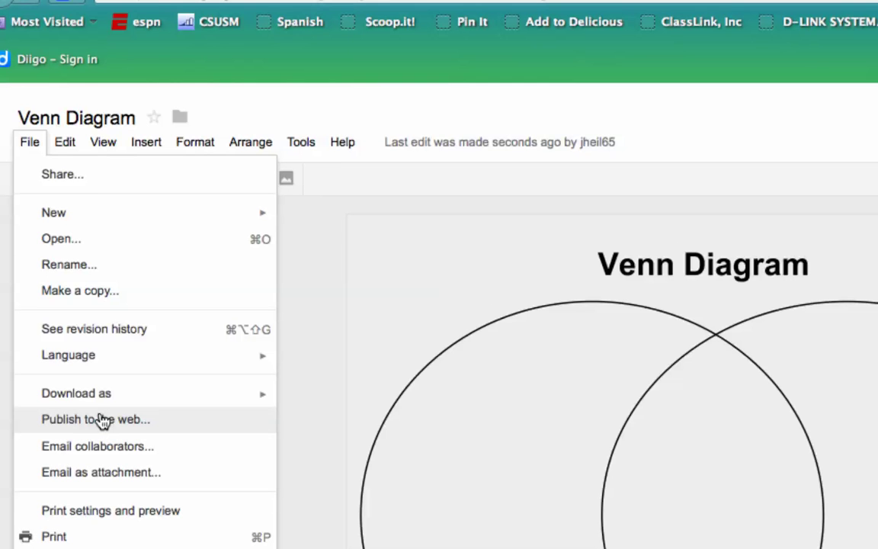
pyautogui.moveTo(109, 400)
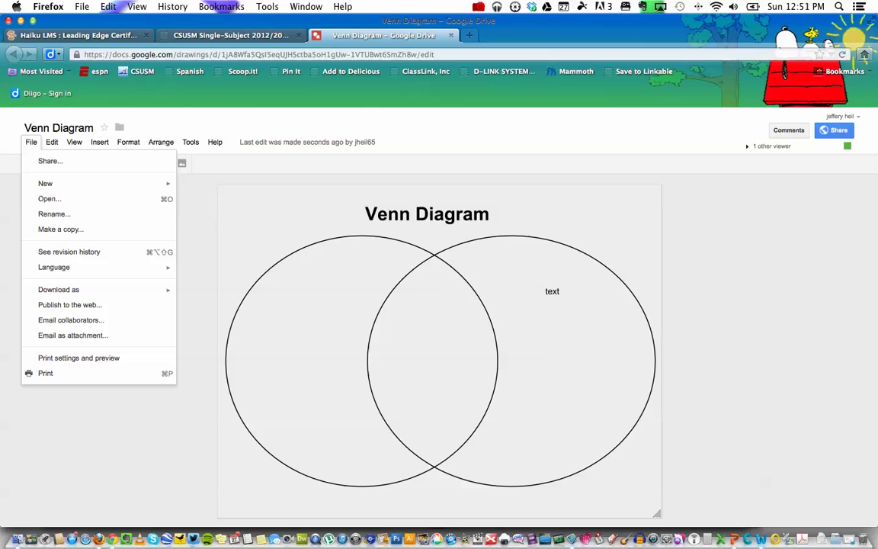
# Step: Return to the Haiku LMS page and look over the content blocks above the Venn Diagram
pyautogui.click(92, 36)
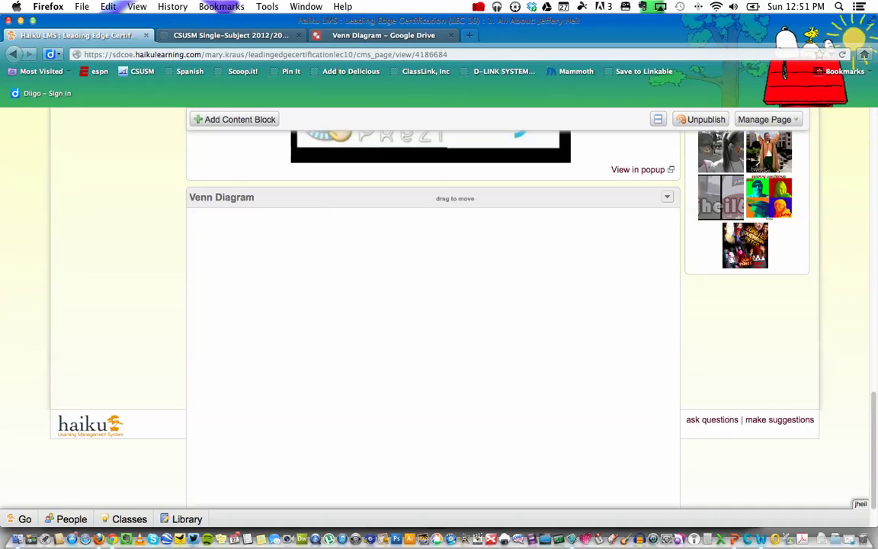
pyautogui.scroll(5, 432, 305)
pyautogui.scroll(5, 433, 305)
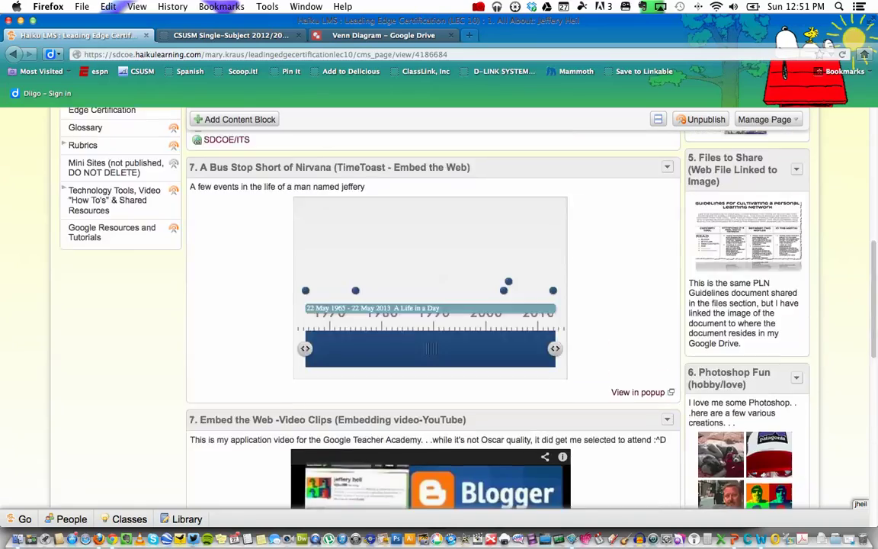
pyautogui.scroll(-2, 433, 304)
pyautogui.scroll(10, 433, 305)
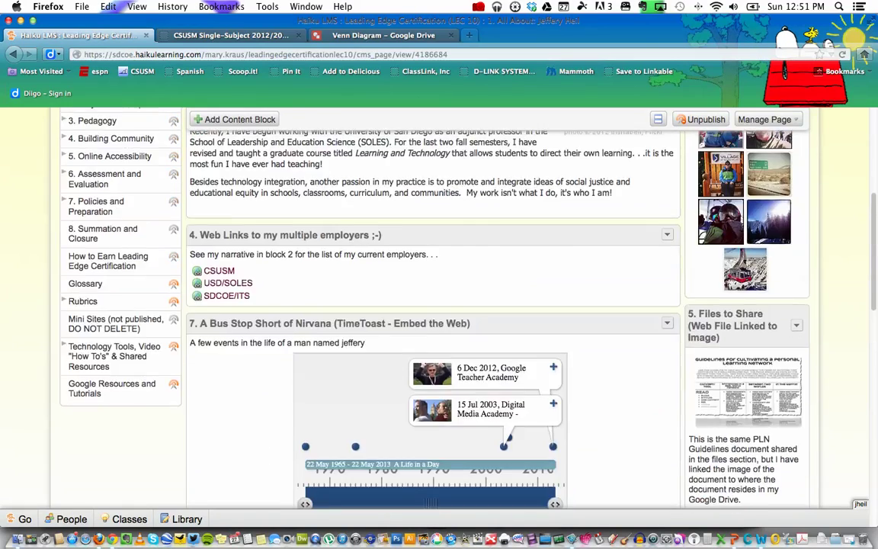